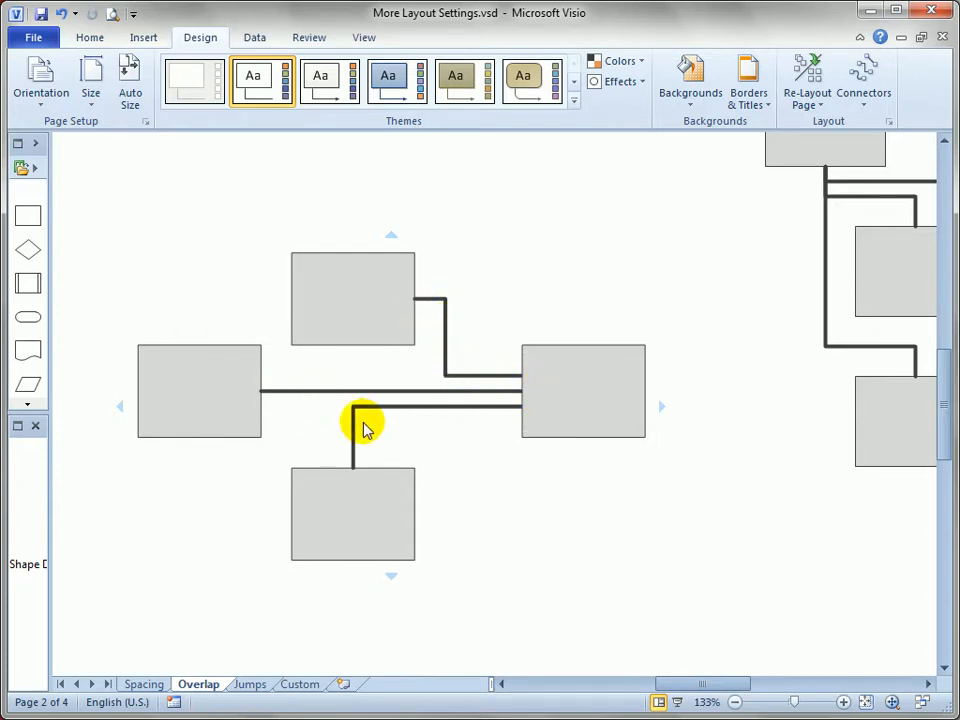
{"action": "left_click", "coordinate": [626, 274]}
{"action": "left_click_drag", "start_coordinate": [701, 236], "coordinate": [476, 306]}
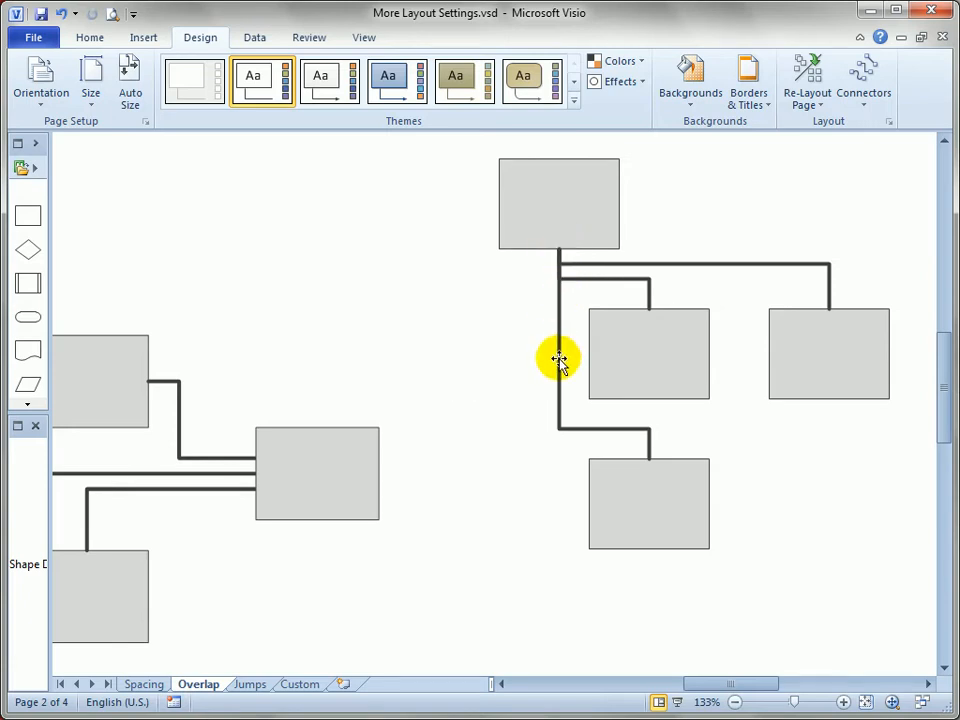
{"action": "left_click_drag", "start_coordinate": [198, 441], "coordinate": [397, 374]}
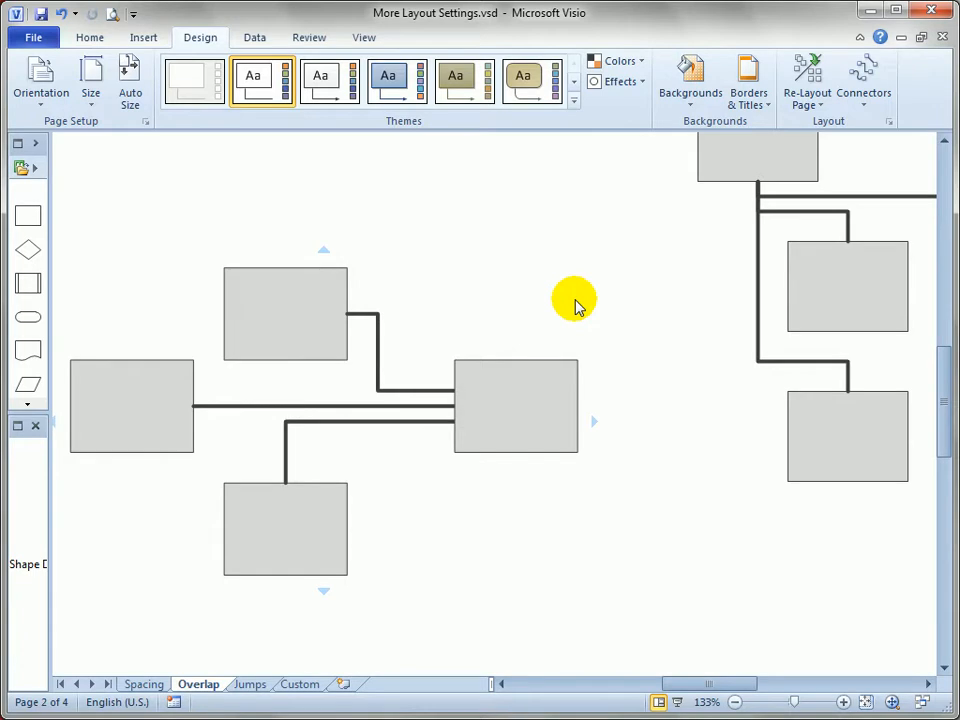
Go to the Jumps page and open its layout and routing settings.
{"action": "left_click", "coordinate": [250, 686]}
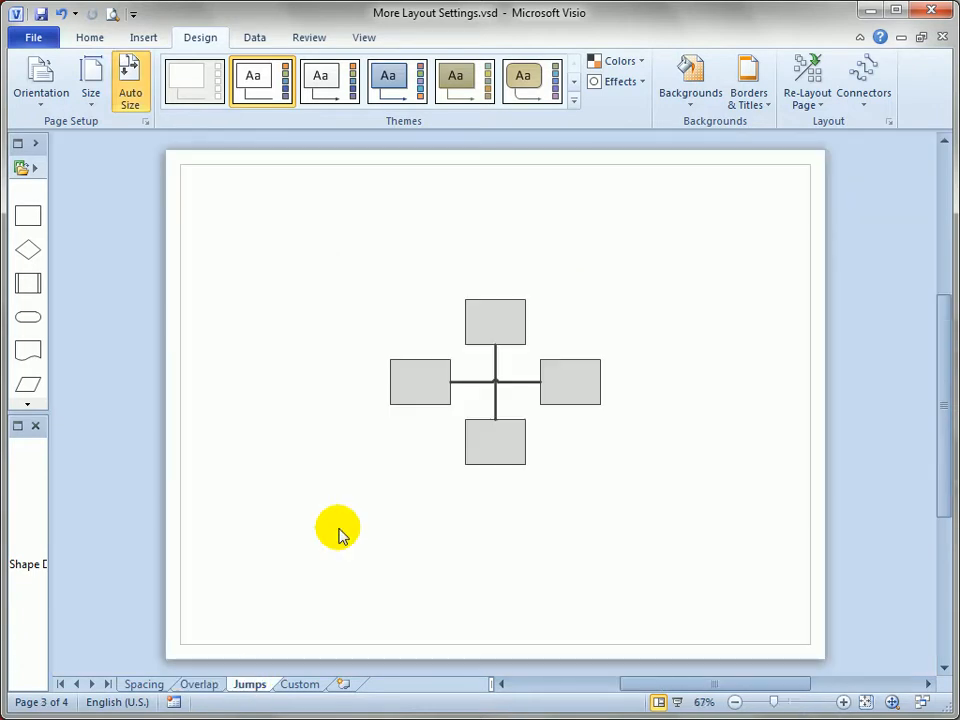
{"action": "left_click", "coordinate": [462, 381], "text": "ctrl+shift"}
{"action": "left_click", "coordinate": [461, 379], "text": "ctrl+shift"}
{"action": "left_click", "coordinate": [462, 379], "text": "ctrl+shift"}
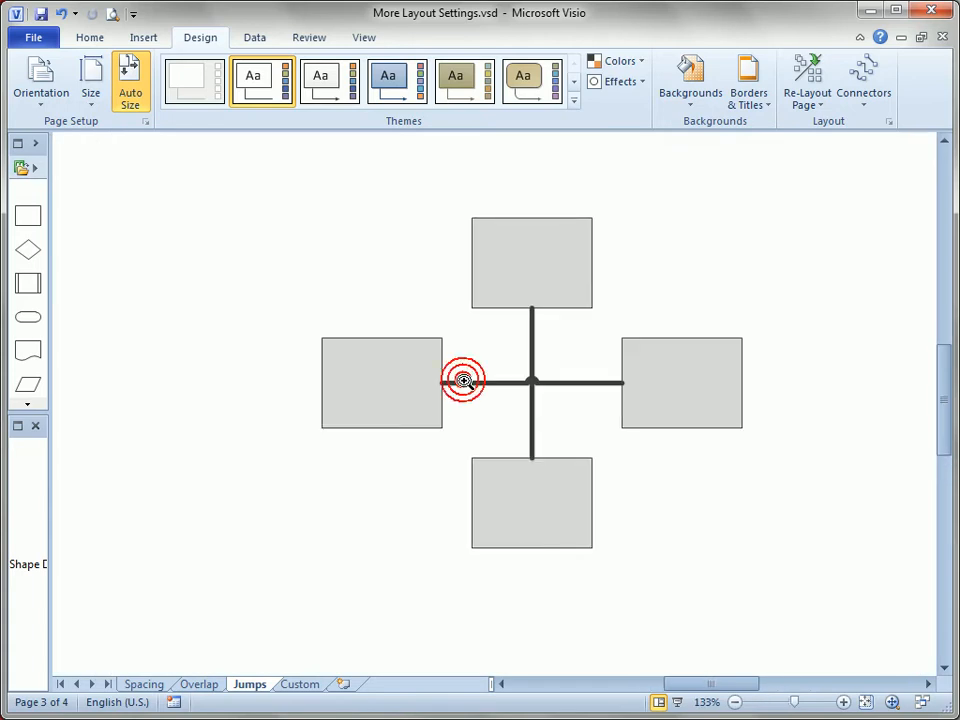
{"action": "mouse_move", "coordinate": [462, 378]}
{"action": "left_mouse_down"}
{"action": "mouse_move", "coordinate": [650, 348]}
{"action": "mouse_move", "coordinate": [643, 360]}
{"action": "left_mouse_up"}
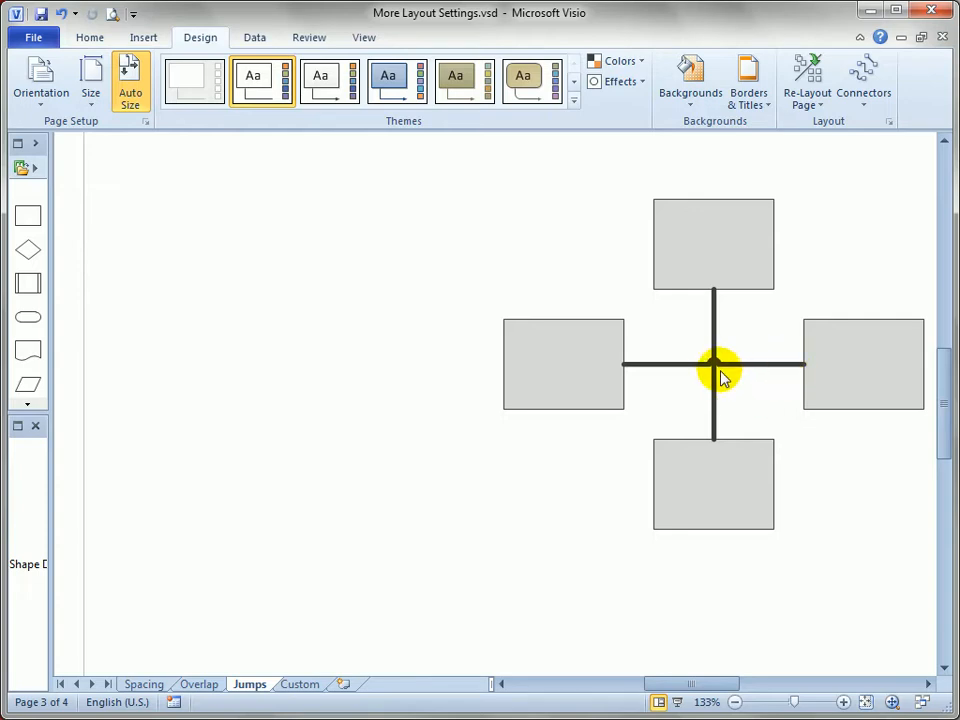
{"action": "left_click", "coordinate": [887, 122]}
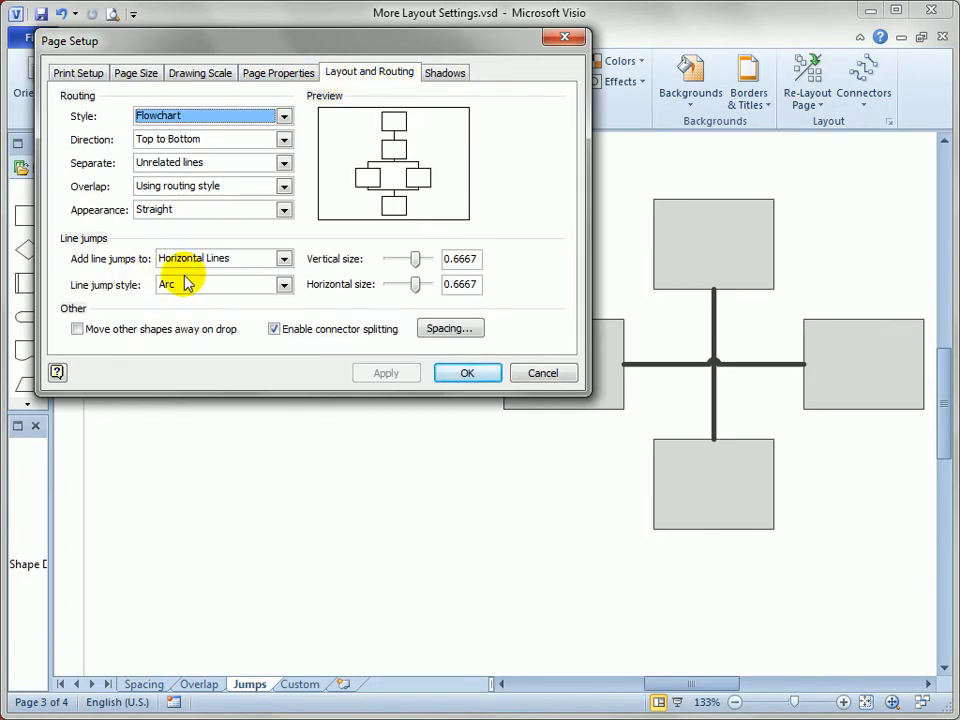
Set the line jump style to Gap and apply it to the crossing connectors.
{"action": "left_click", "coordinate": [284, 285]}
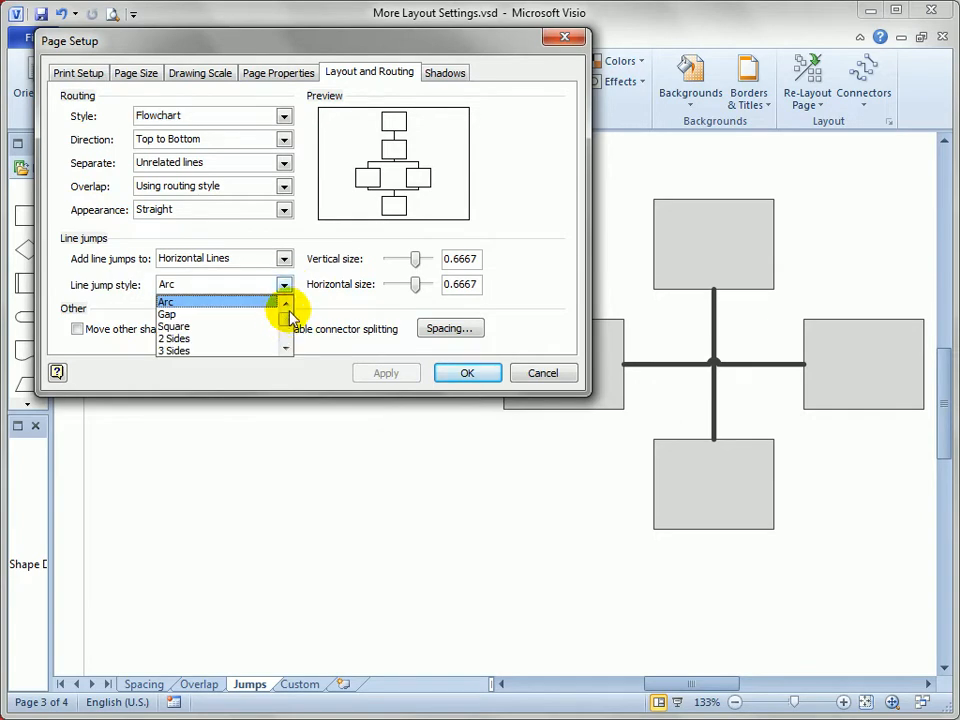
{"action": "left_click", "coordinate": [225, 315]}
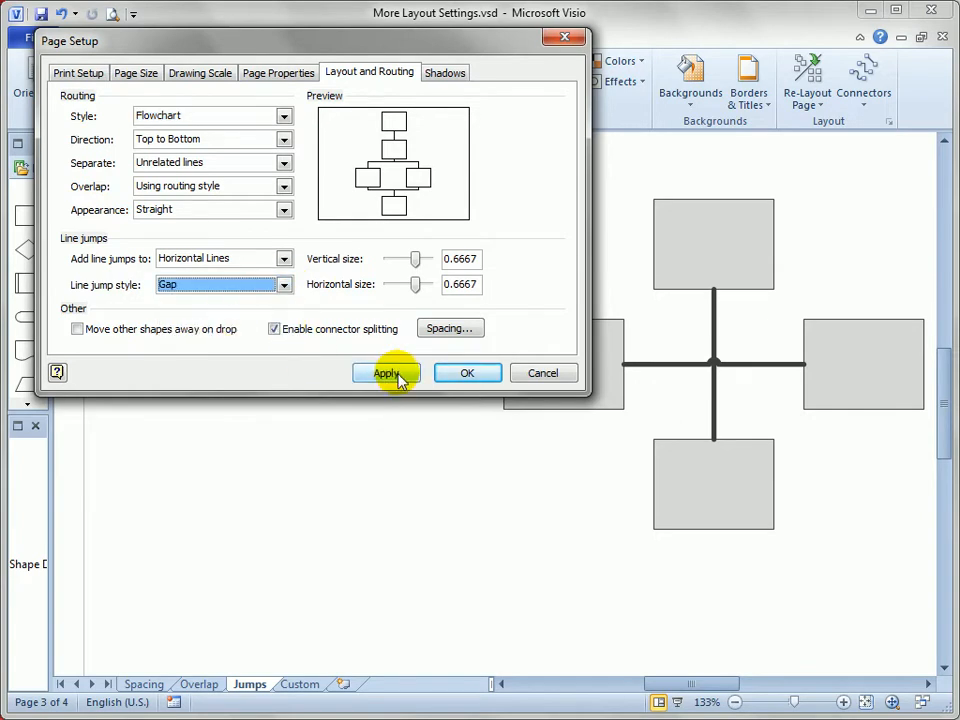
{"action": "left_click", "coordinate": [398, 376]}
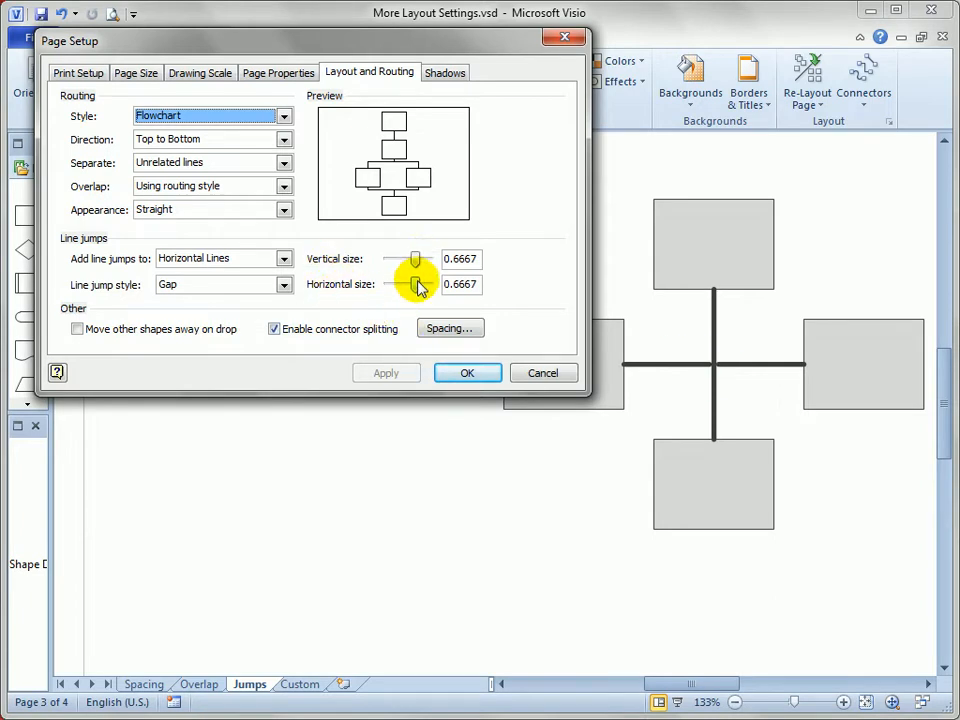
Set the horizontal and vertical line jump sizes to 1 and apply them.
{"action": "left_click_drag", "start_coordinate": [414, 285], "coordinate": [429, 286]}
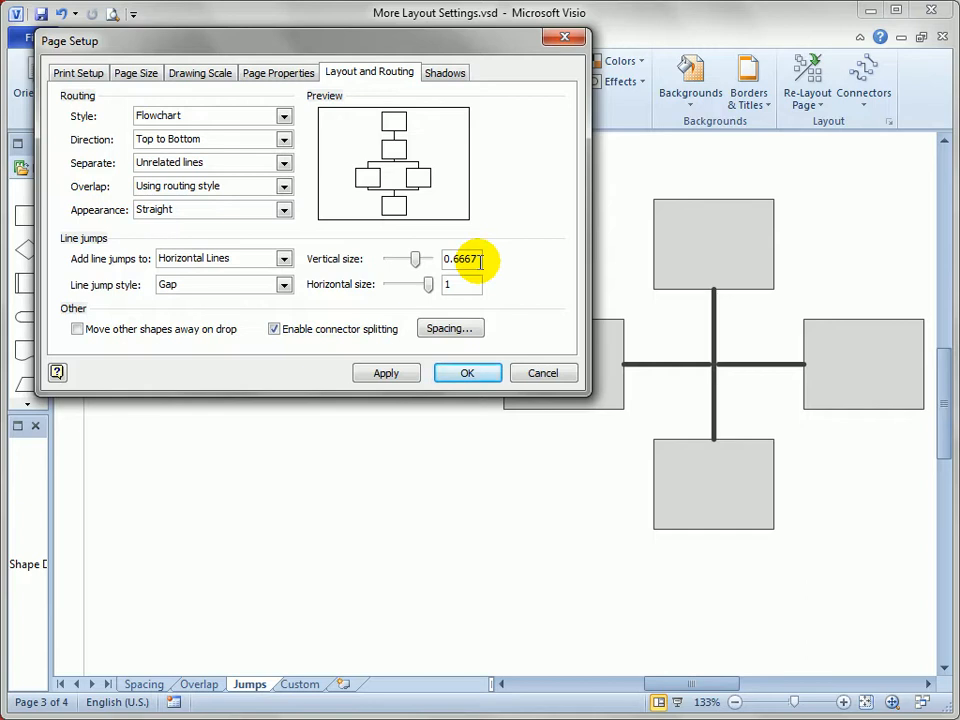
{"action": "left_click_drag", "start_coordinate": [415, 258], "coordinate": [429, 258]}
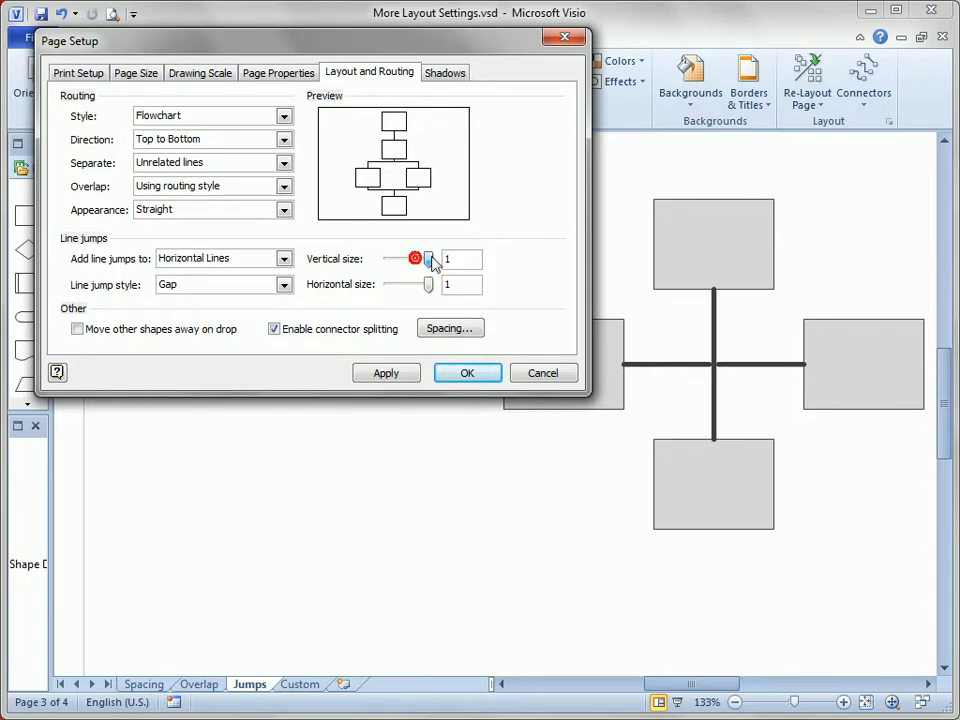
{"action": "left_click", "coordinate": [396, 373]}
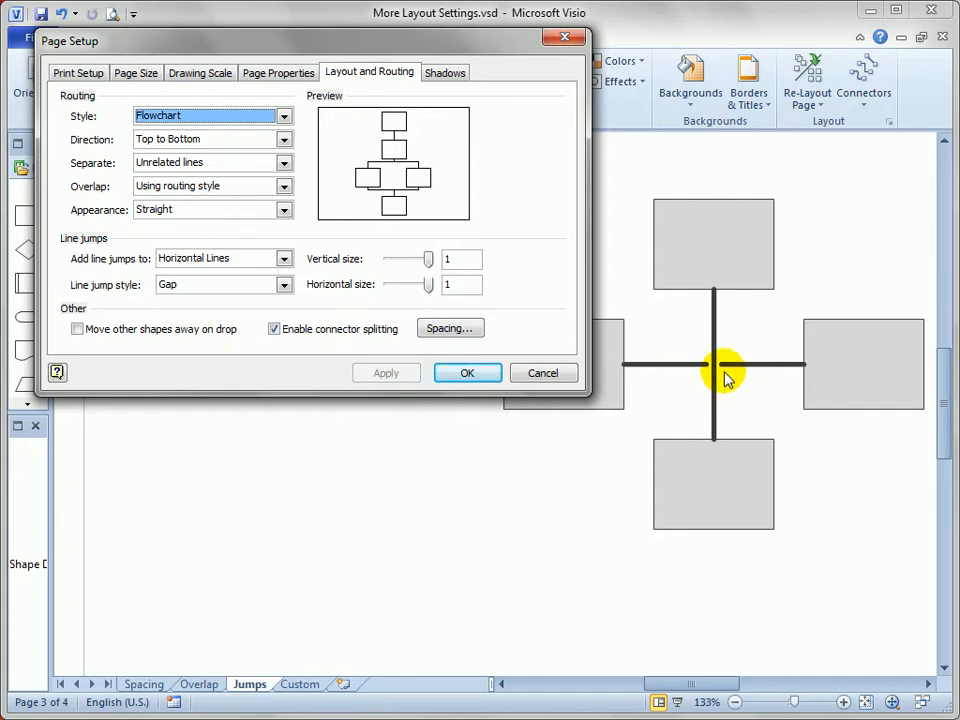
Set the line jump style to Arc, apply it and close the page settings.
{"action": "left_click", "coordinate": [285, 285]}
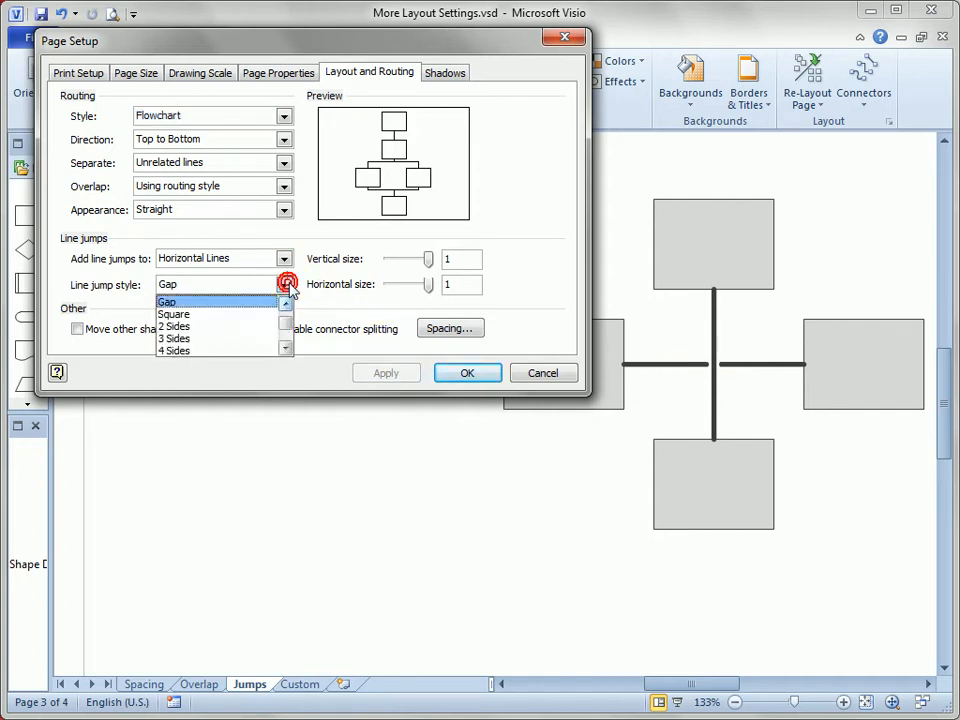
{"action": "left_click", "coordinate": [289, 323]}
{"action": "left_click", "coordinate": [236, 302]}
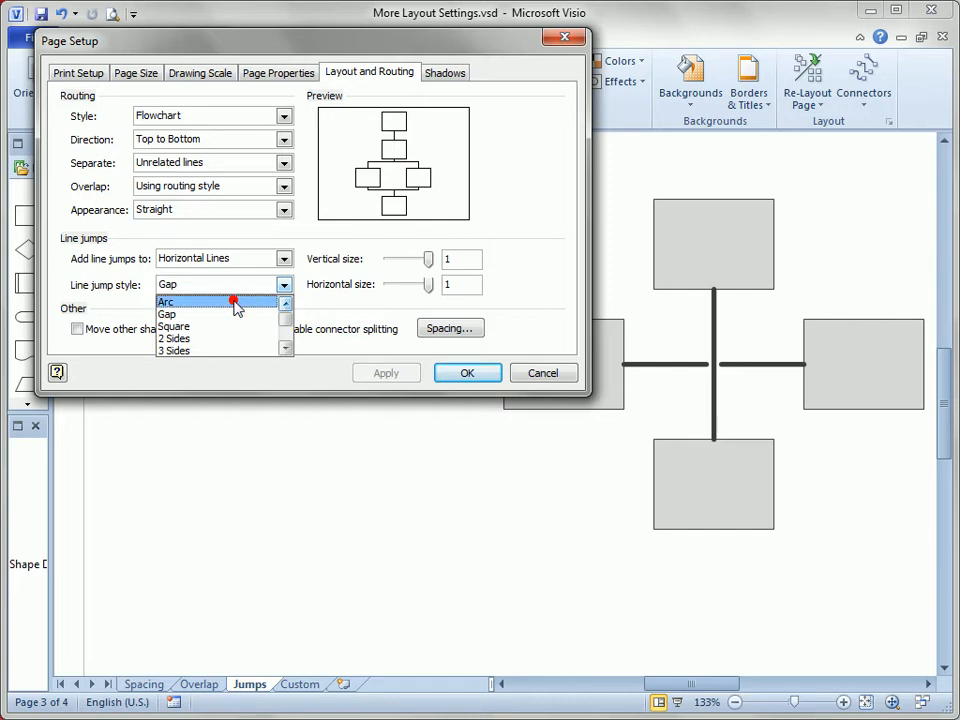
{"action": "left_click", "coordinate": [394, 374]}
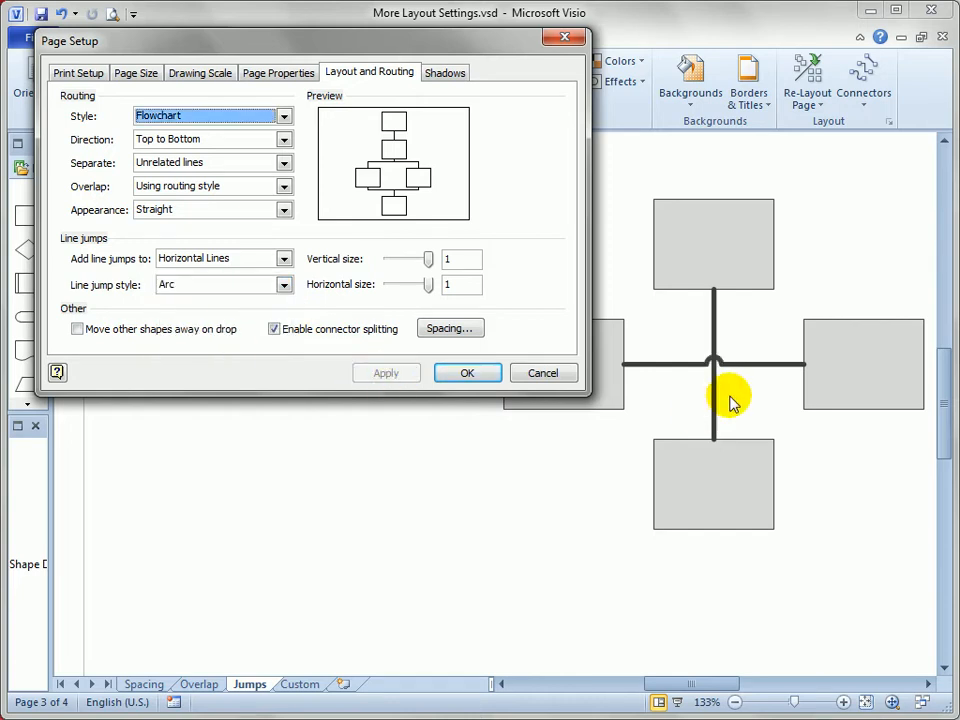
{"action": "left_click", "coordinate": [467, 373]}
Re-lay out the Custom page with the top-to-bottom Flowchart layout.
{"action": "left_click", "coordinate": [300, 686]}
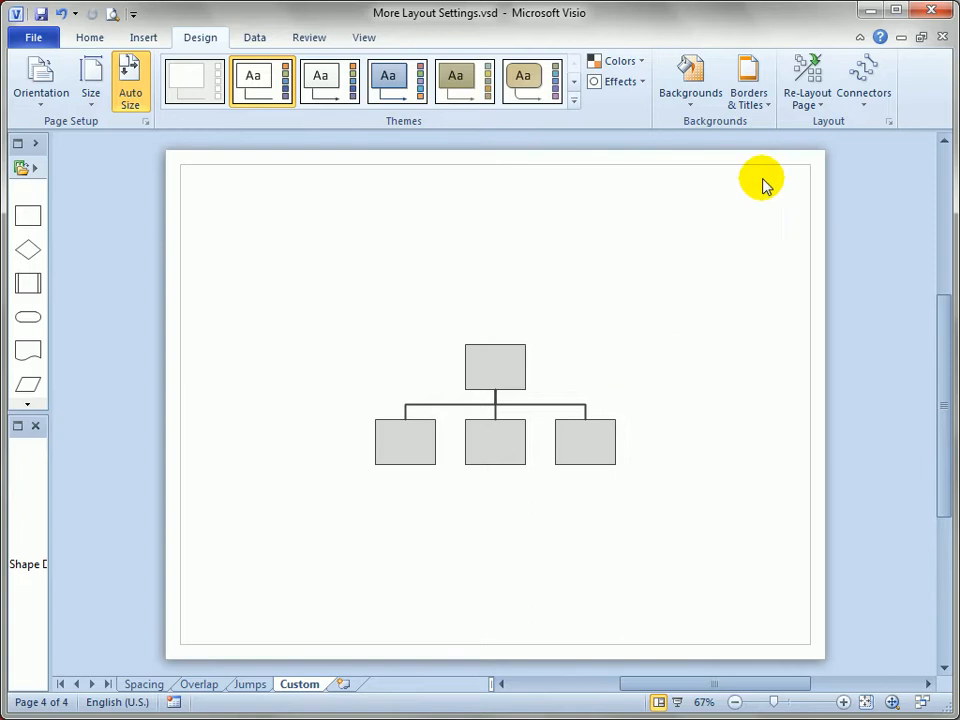
{"action": "left_click", "coordinate": [824, 100]}
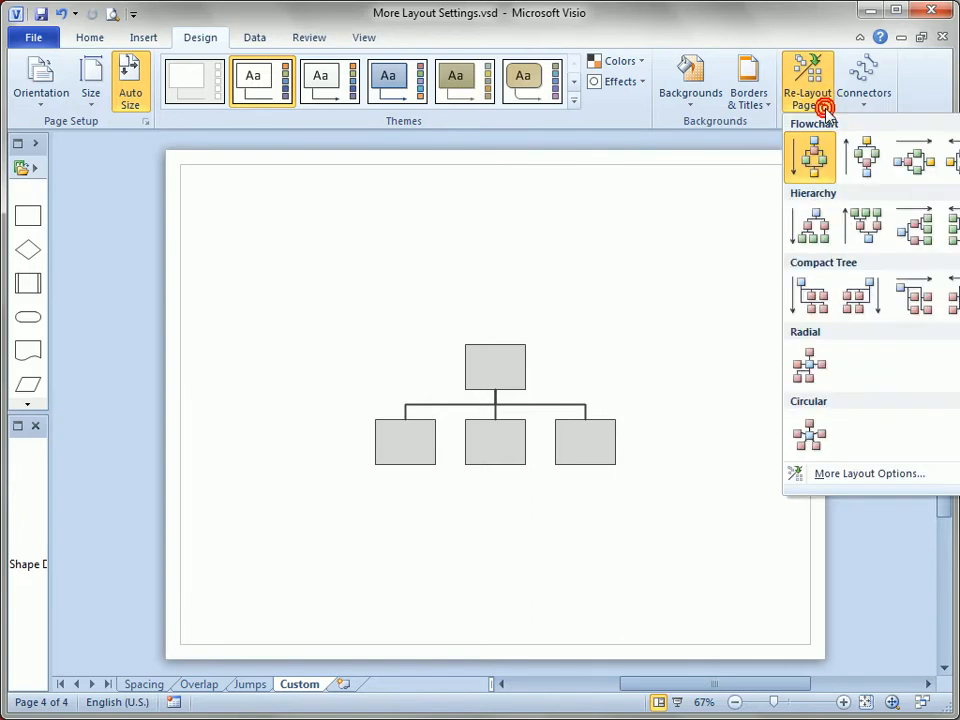
{"action": "left_click", "coordinate": [817, 166]}
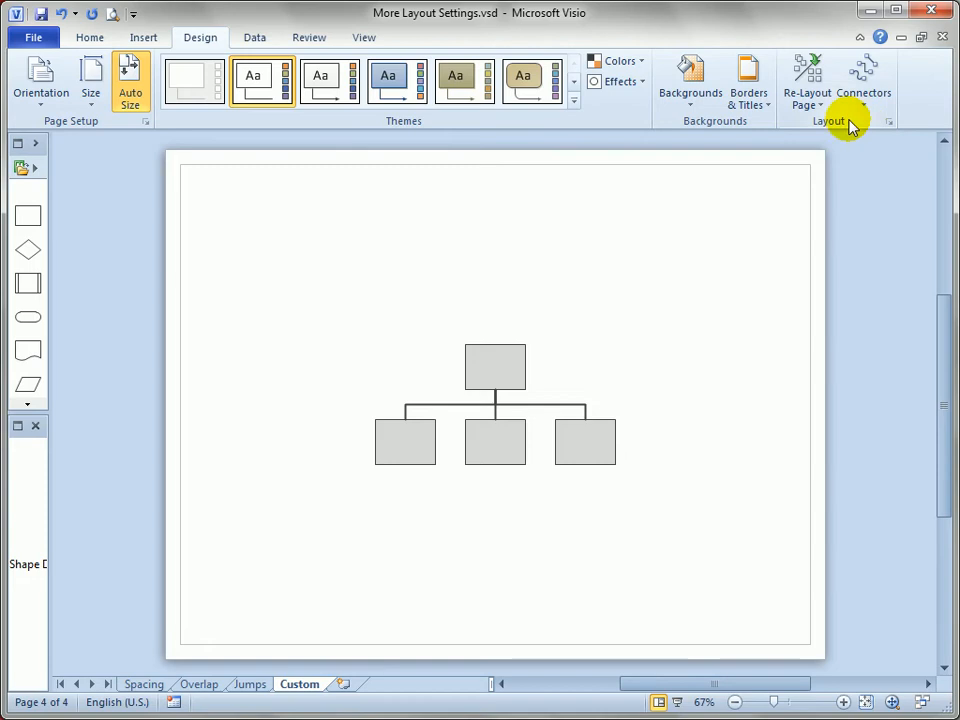
Configure the Custom page's layout with the Center to Center connector style and apply it to the diagram.
{"action": "left_click", "coordinate": [828, 104]}
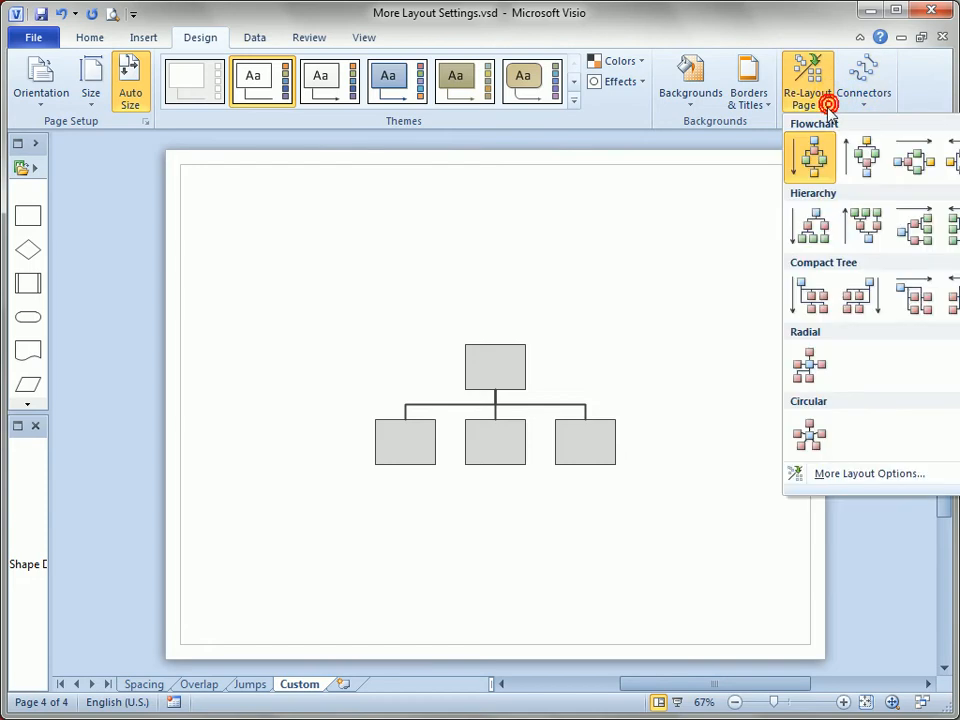
{"action": "left_click", "coordinate": [866, 477]}
{"action": "left_click_drag", "start_coordinate": [374, 124], "coordinate": [857, 67]}
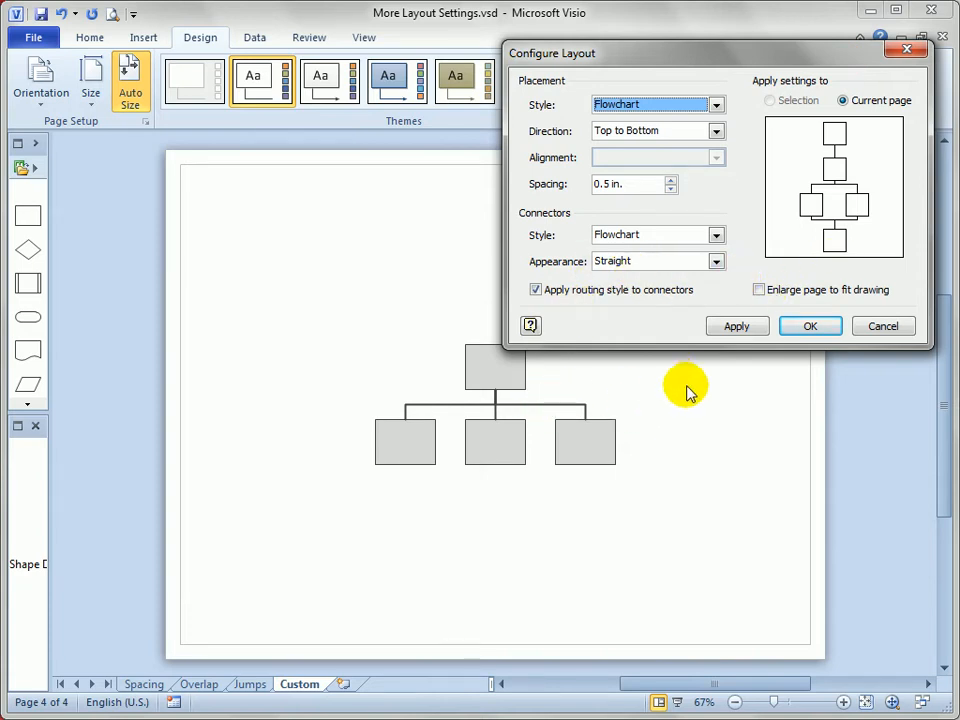
{"action": "left_click", "coordinate": [716, 235]}
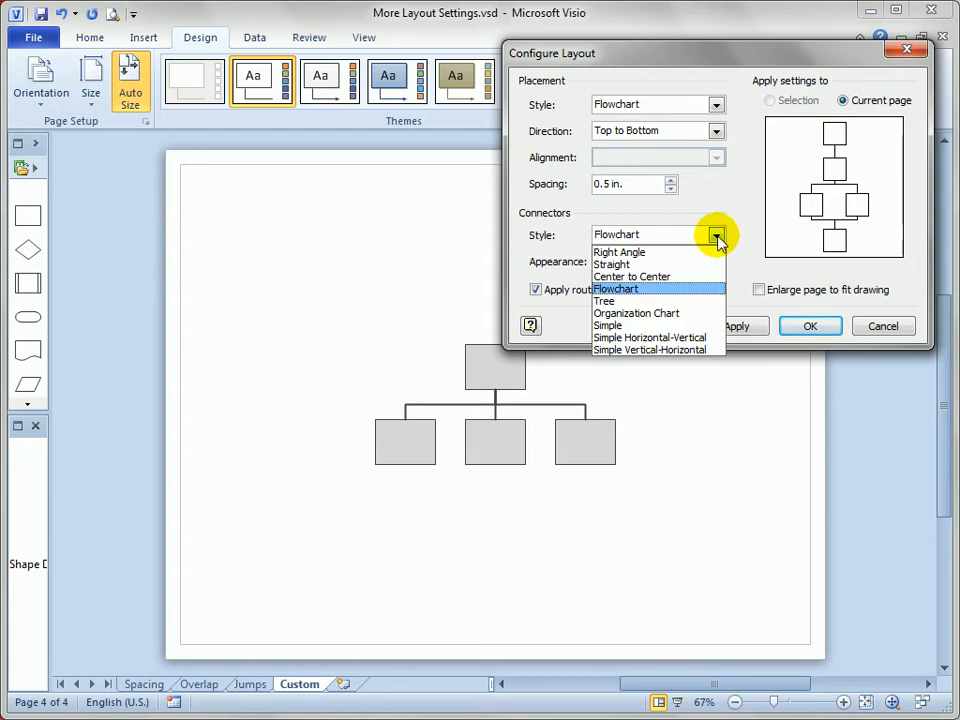
{"action": "left_click", "coordinate": [688, 278]}
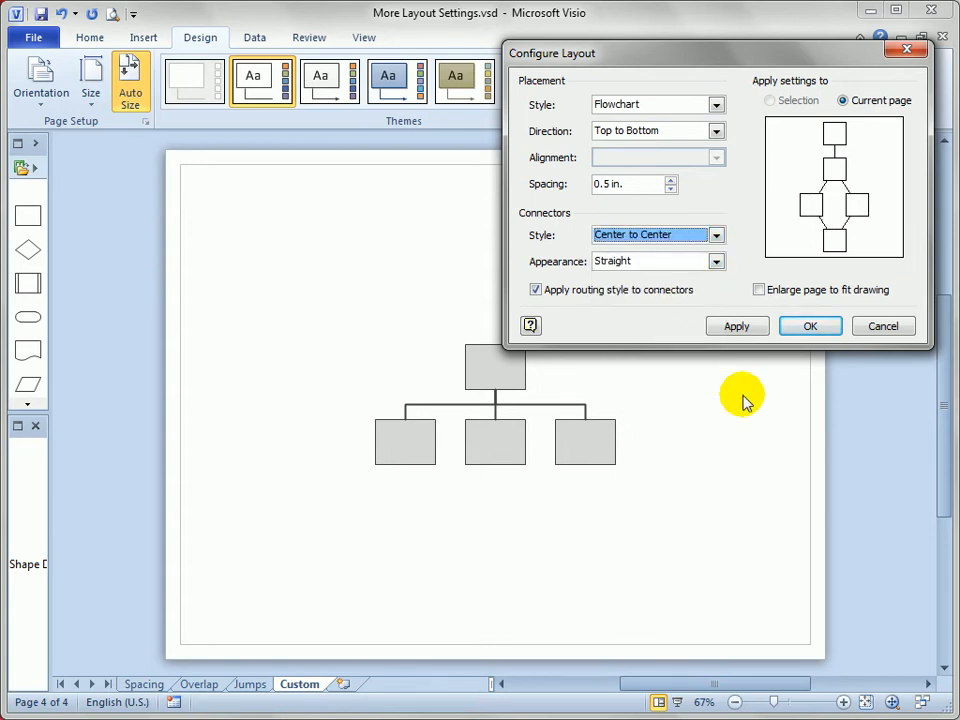
{"action": "left_click", "coordinate": [741, 334]}
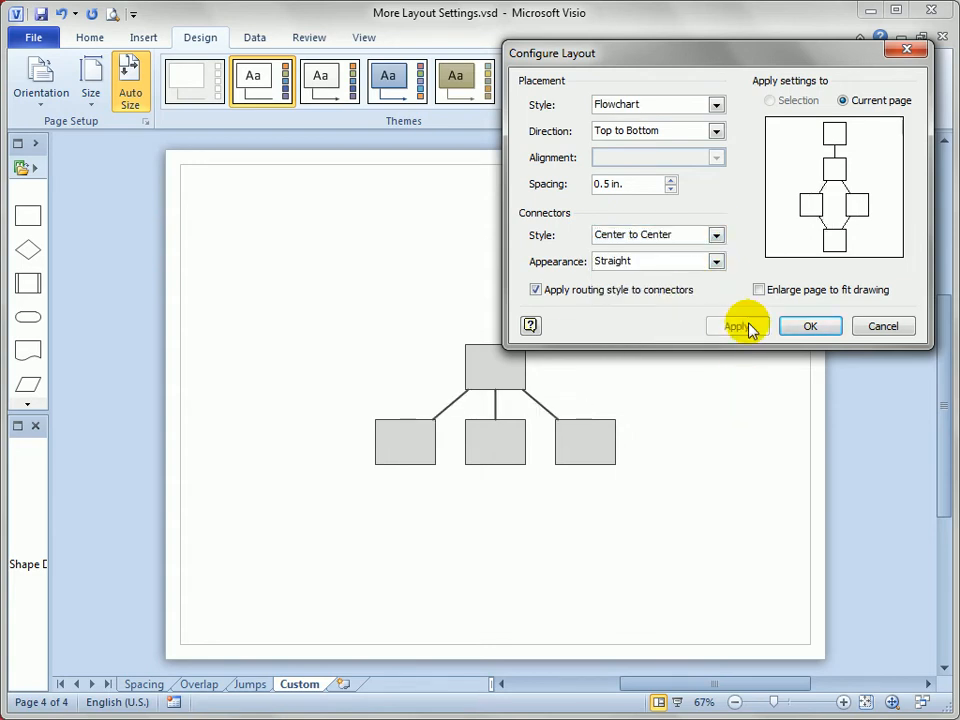
{"action": "left_click", "coordinate": [822, 330]}
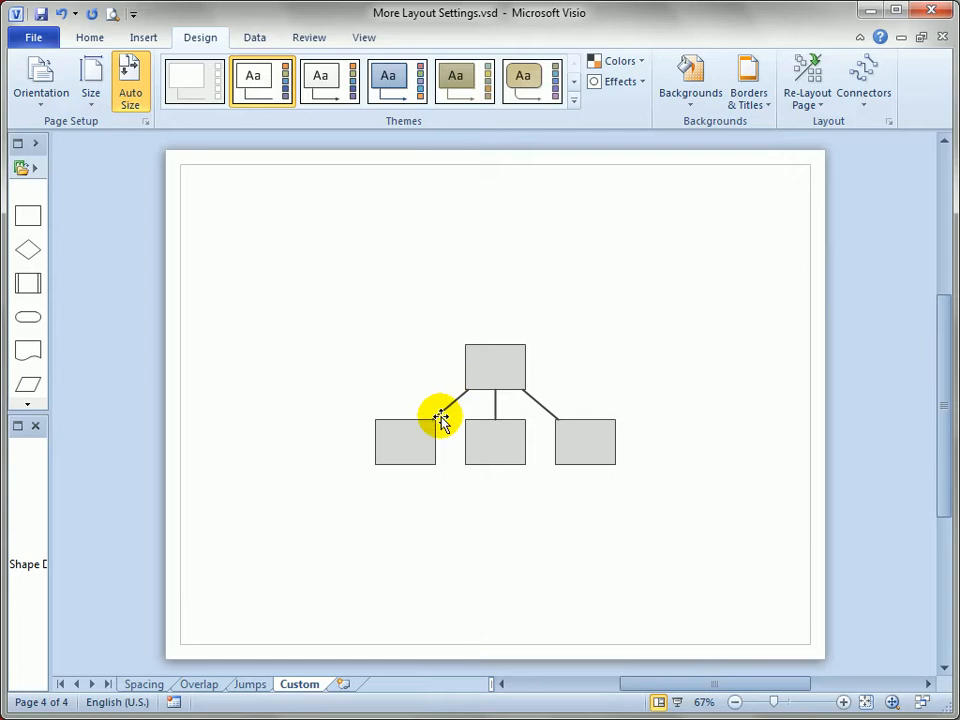
{"action": "left_click", "coordinate": [826, 112]}
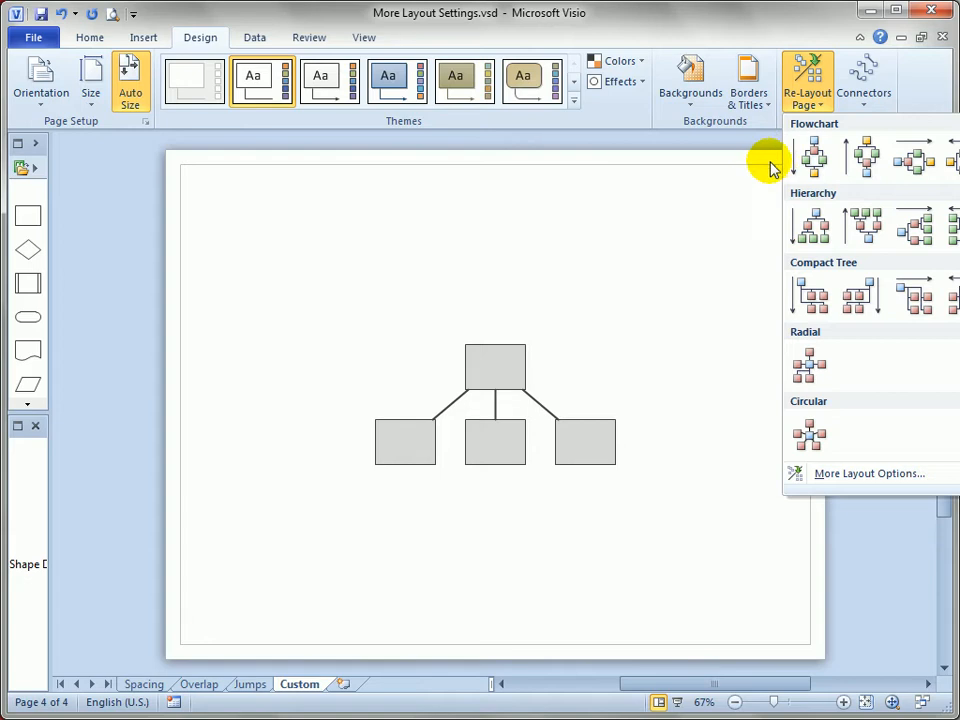
{"action": "left_click", "coordinate": [686, 231]}
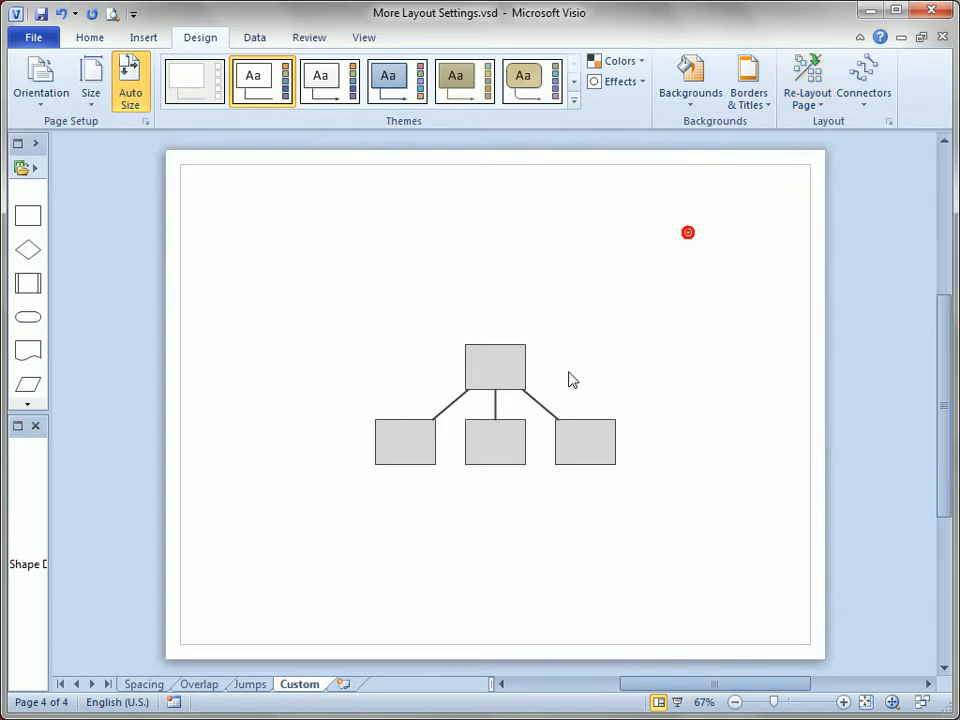
Move the top box up and to the right, and re-lay out the page with the top-to-bottom Flowchart layout.
{"action": "left_click_drag", "start_coordinate": [484, 369], "coordinate": [621, 277]}
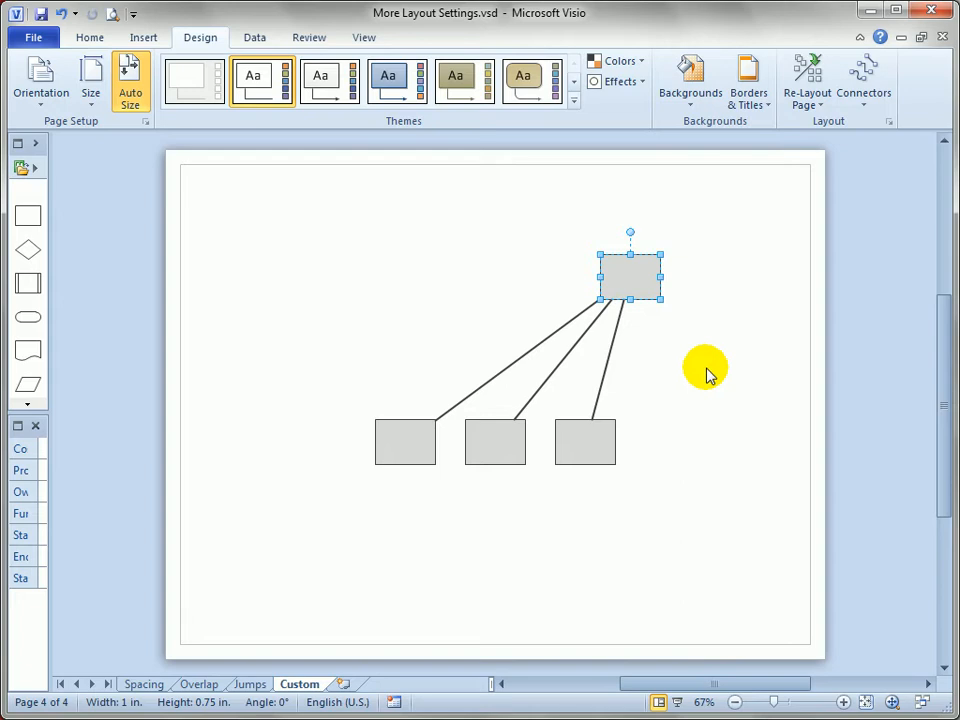
{"action": "left_click", "coordinate": [800, 88]}
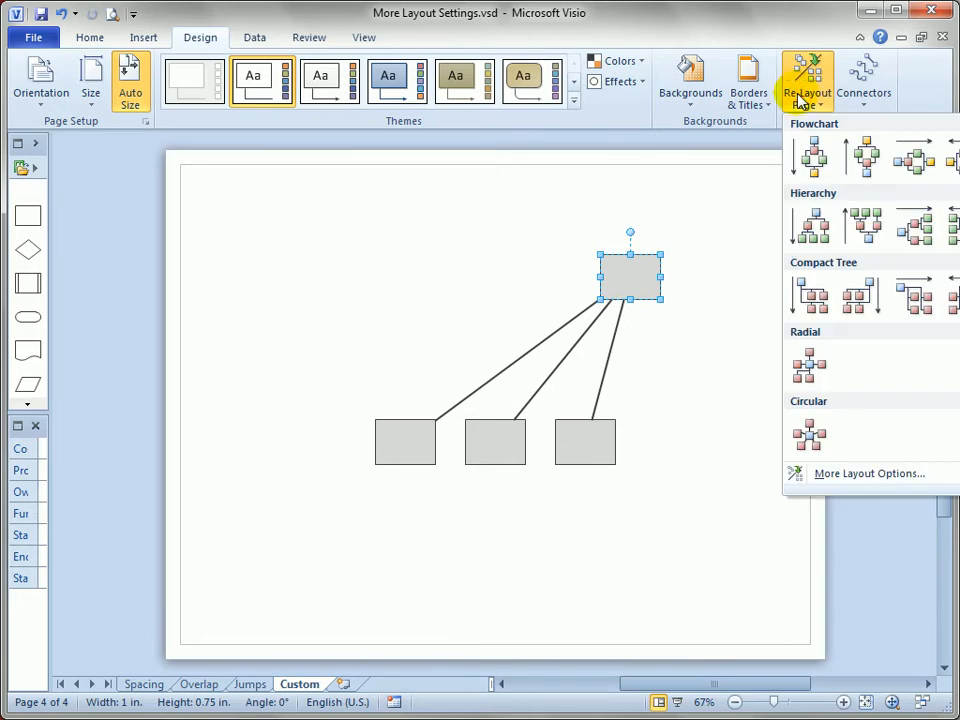
{"action": "left_click", "coordinate": [809, 162]}
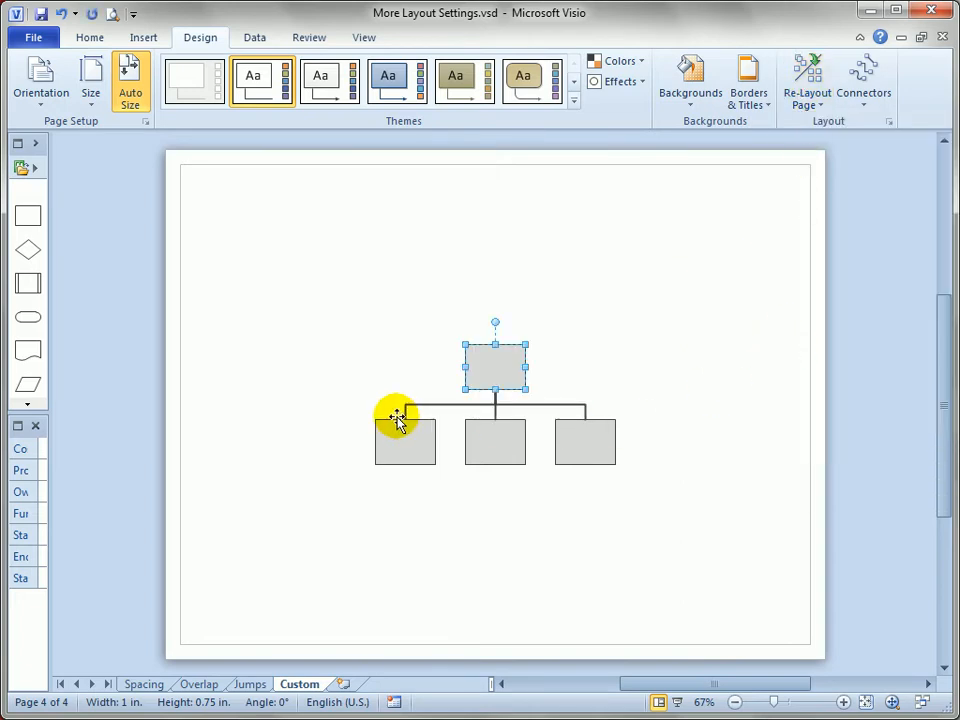
{"action": "left_click", "coordinate": [645, 383]}
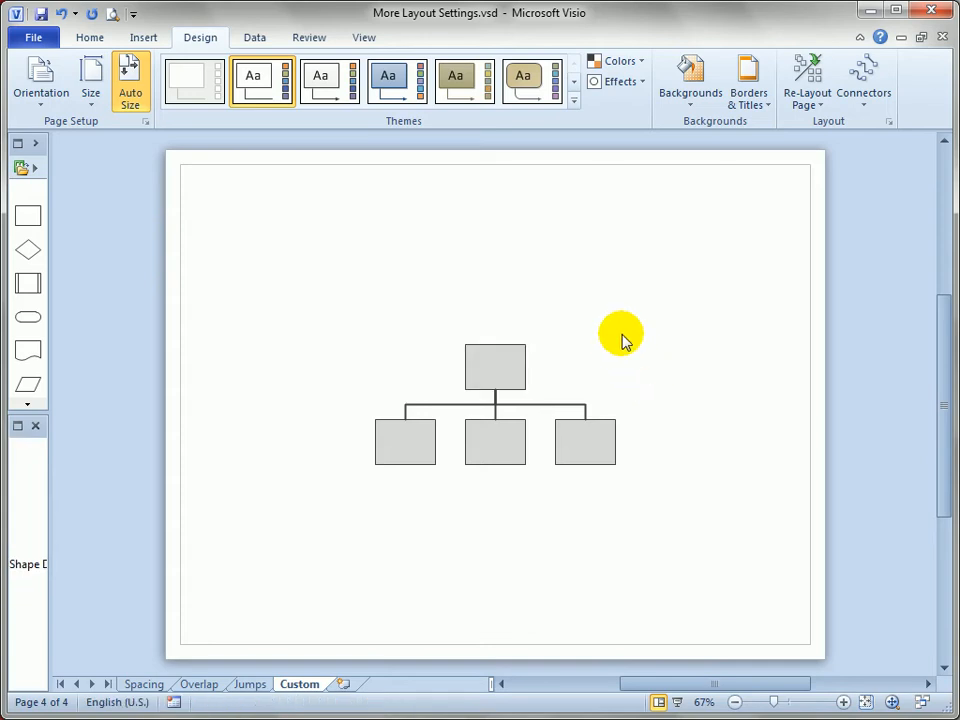